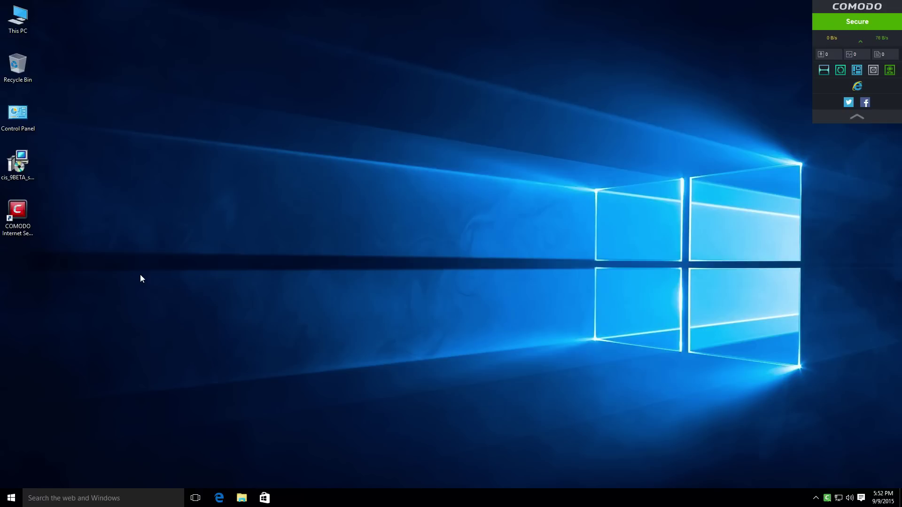
# Open the COMODO main window from the tray icon, showing Secure with all systems running
pyautogui.doubleClick(828, 496)
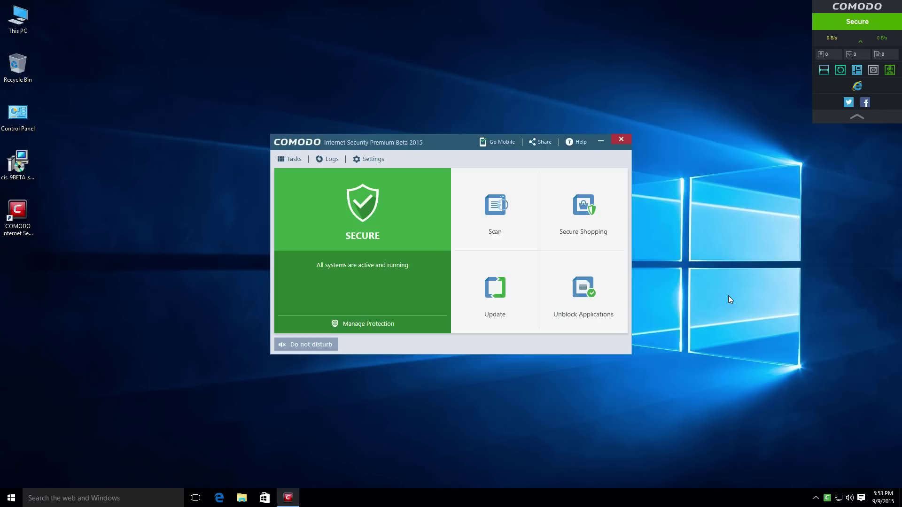
pyautogui.click(502, 210)
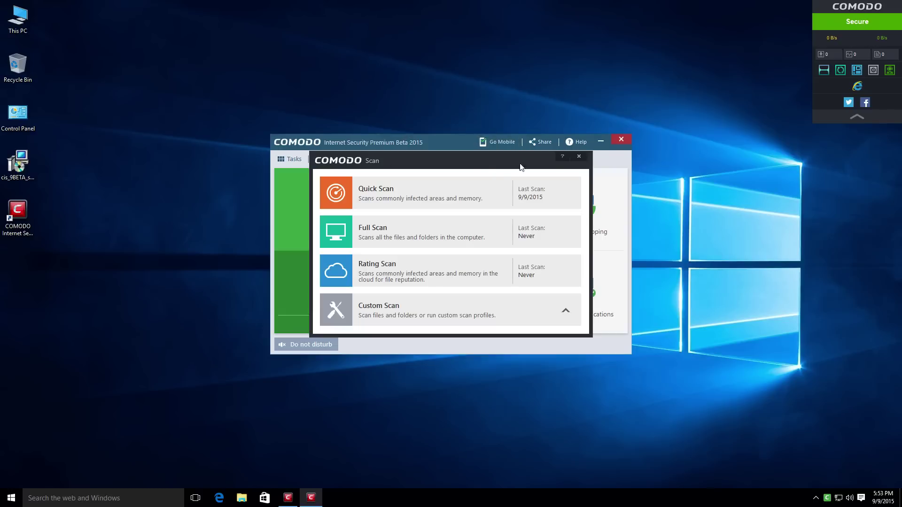
pyautogui.click(578, 157)
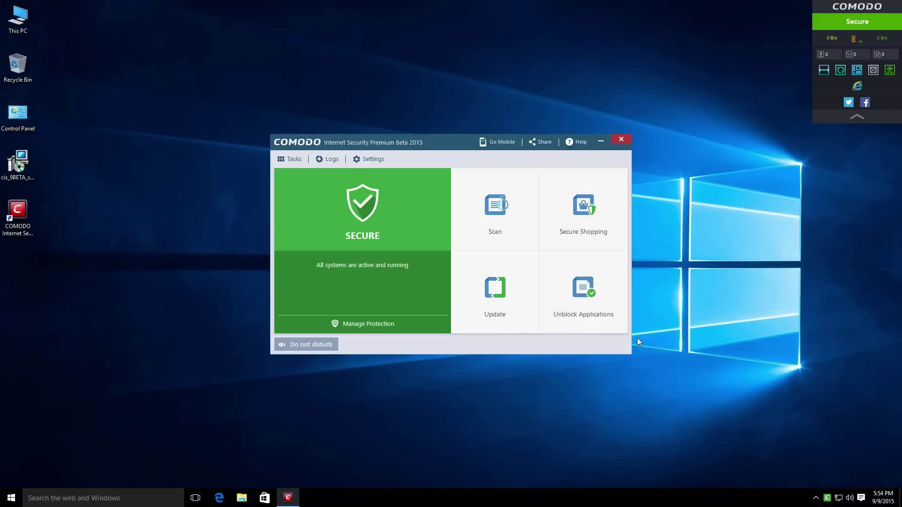
pyautogui.click(600, 299)
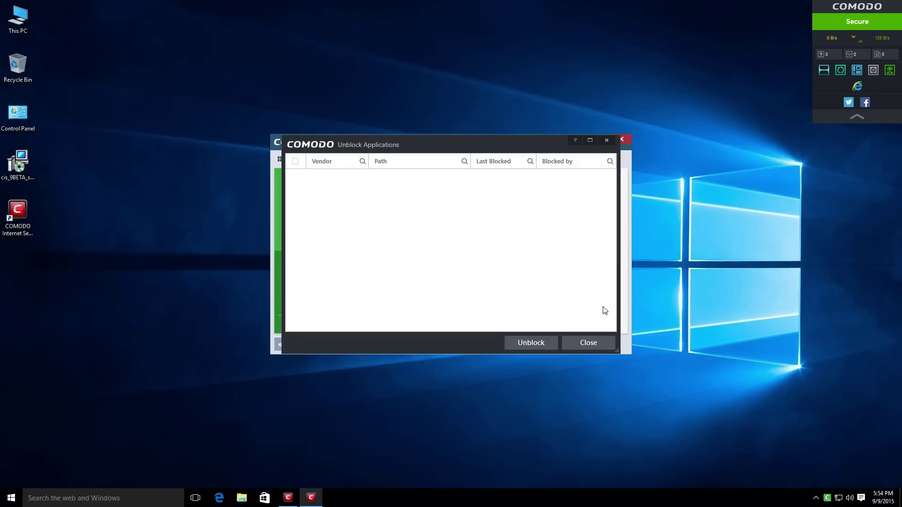
pyautogui.click(609, 342)
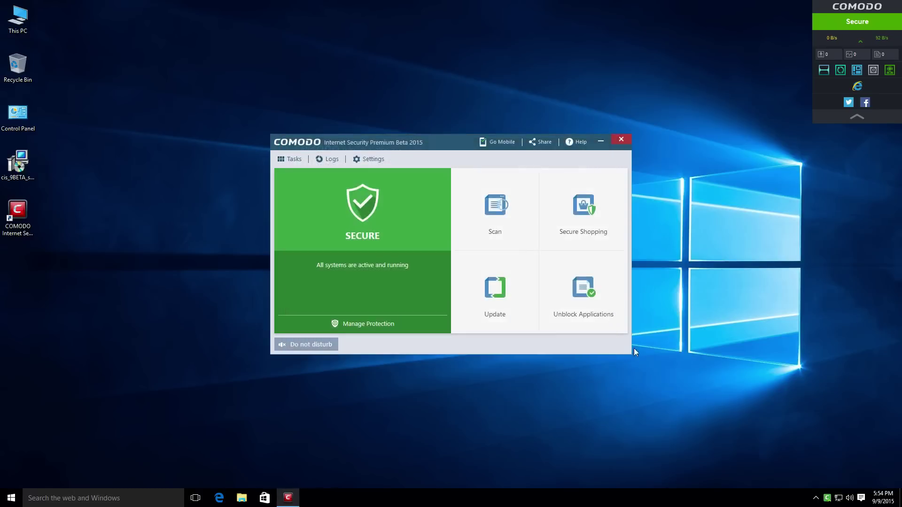
pyautogui.click(594, 215)
pyautogui.click(312, 345)
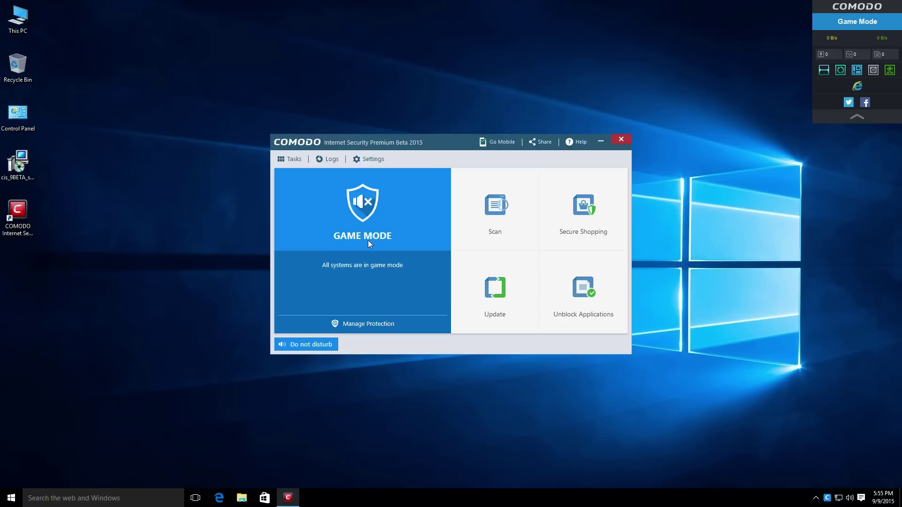
pyautogui.click(292, 346)
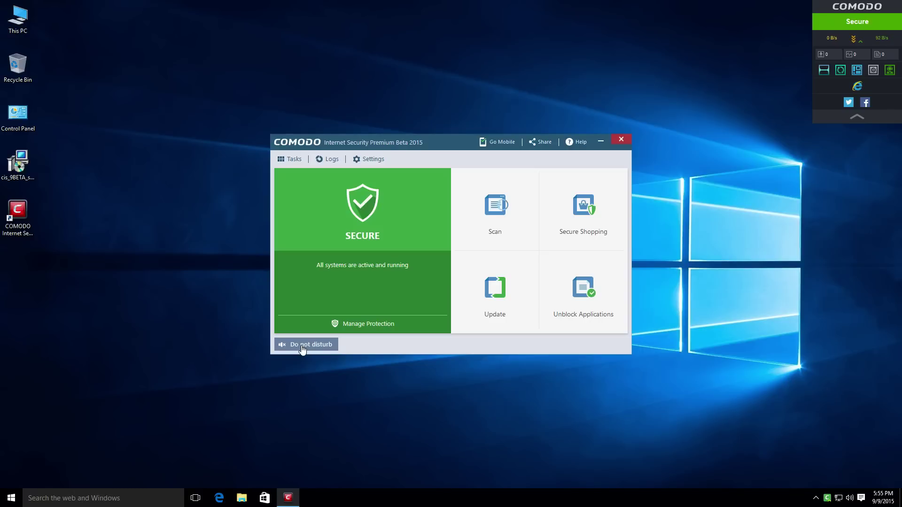
# Open Tasks and browse the Firewall, Sandbox and Advanced task groups
pyautogui.click(293, 162)
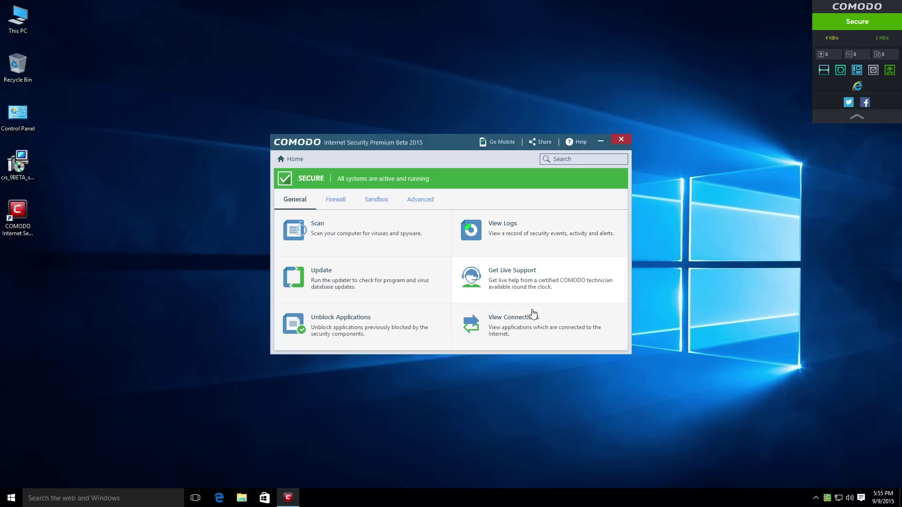
pyautogui.click(330, 204)
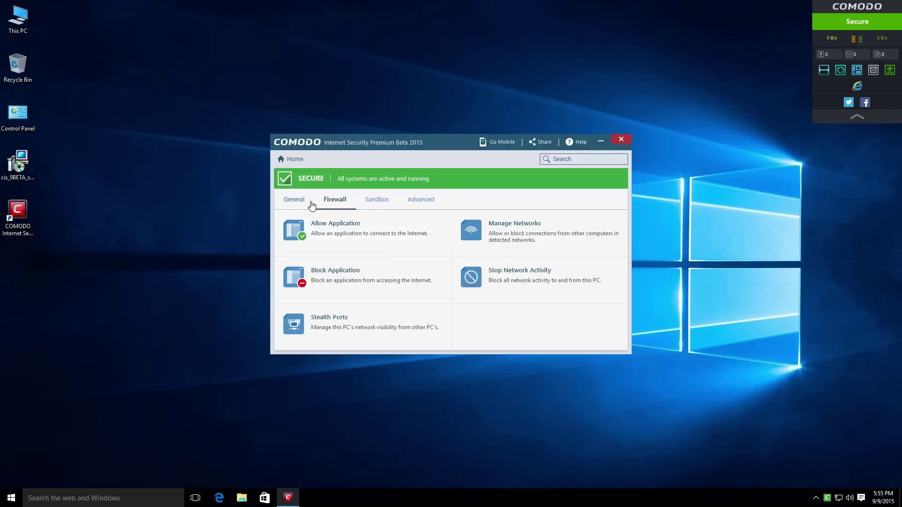
pyautogui.click(374, 200)
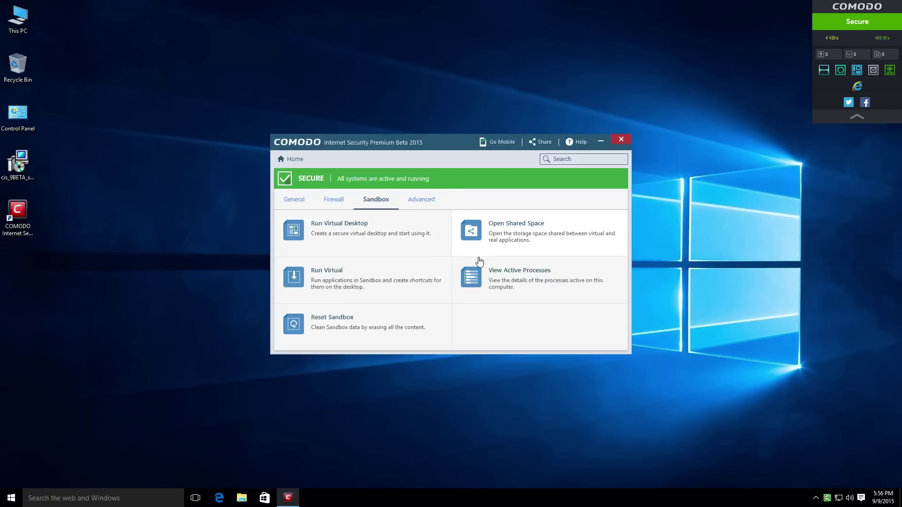
pyautogui.click(422, 201)
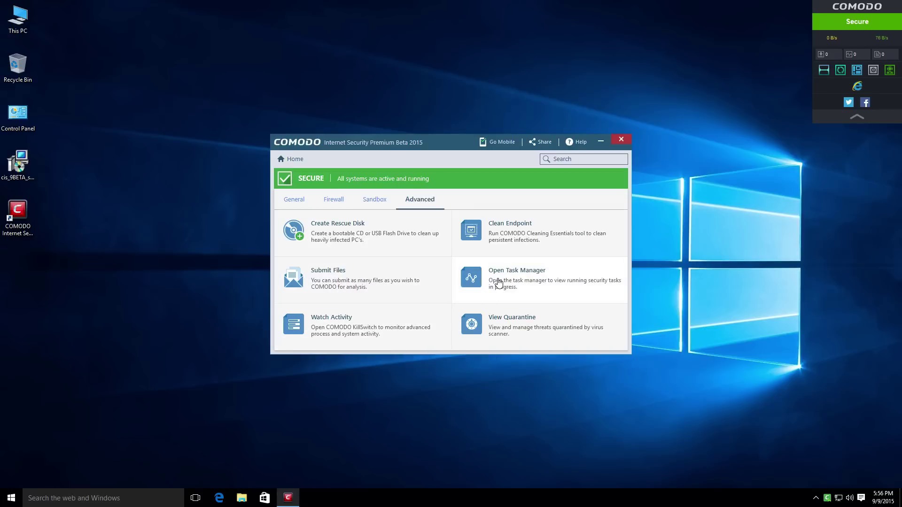
# From Home, open Advanced Settings, browse Updates and Logging, then expand Configuration's Security Settings and Defense+
pyautogui.click(295, 160)
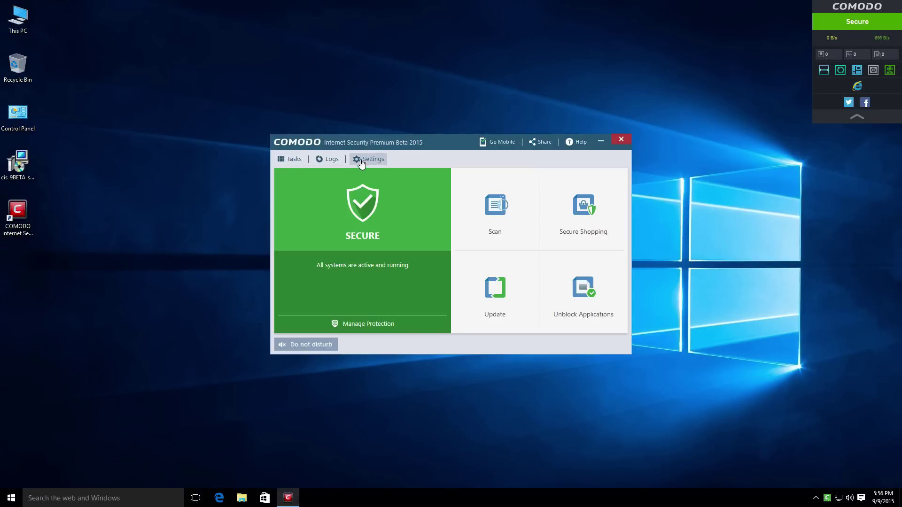
pyautogui.click(360, 160)
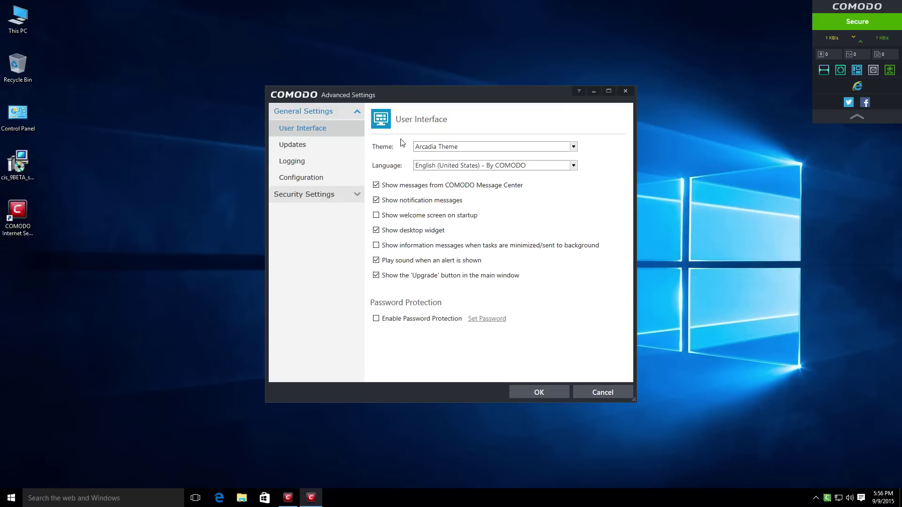
pyautogui.click(332, 151)
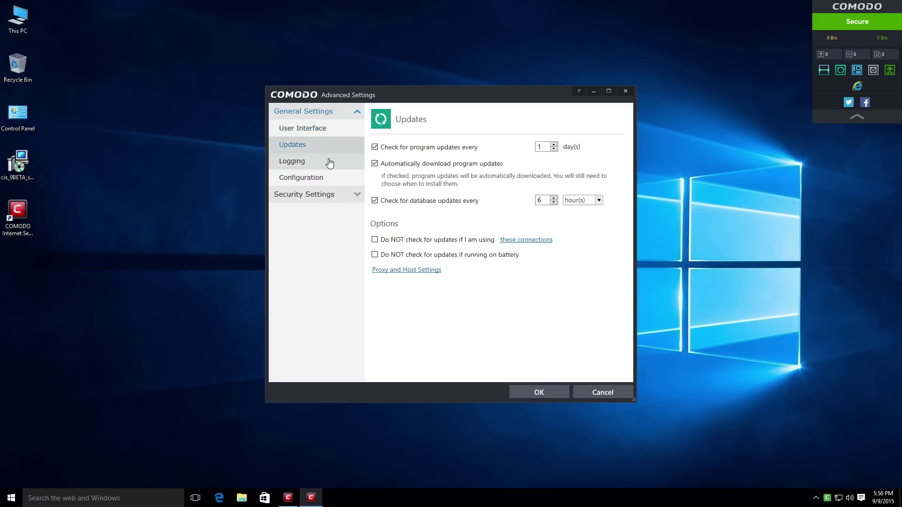
pyautogui.click(328, 160)
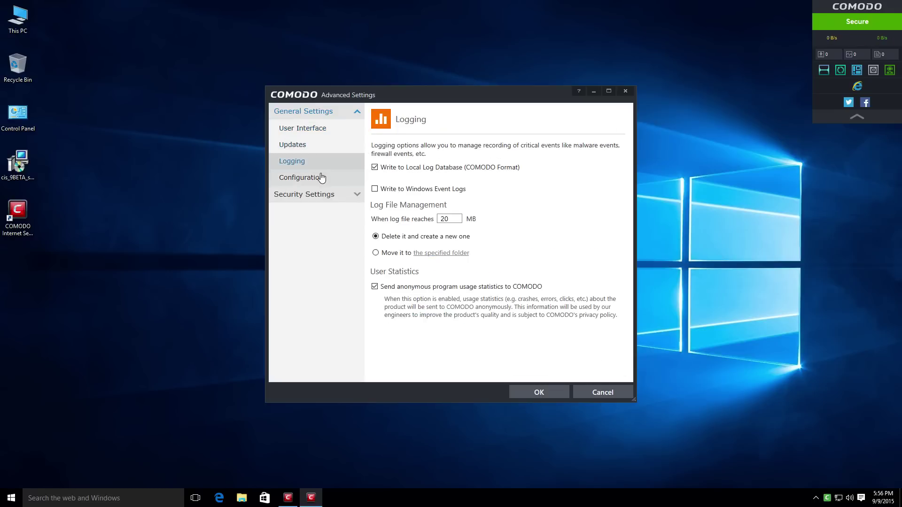
pyautogui.click(318, 178)
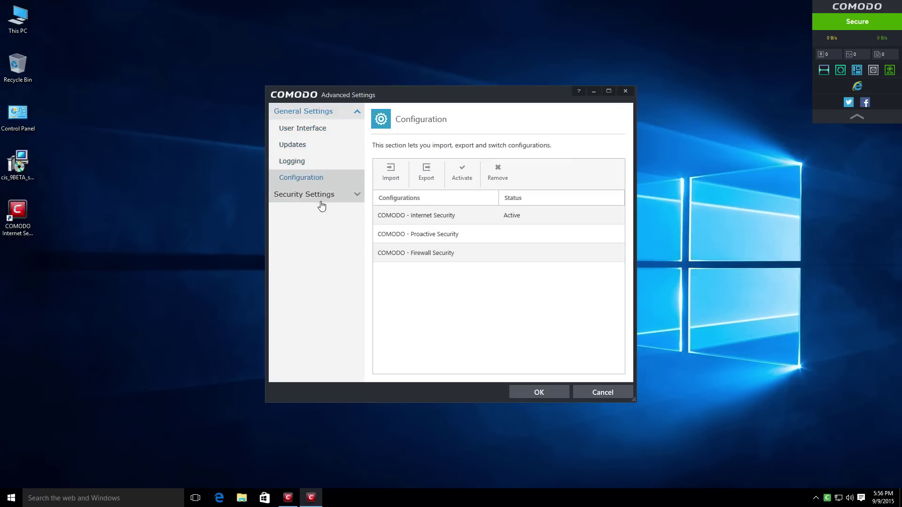
pyautogui.click(322, 195)
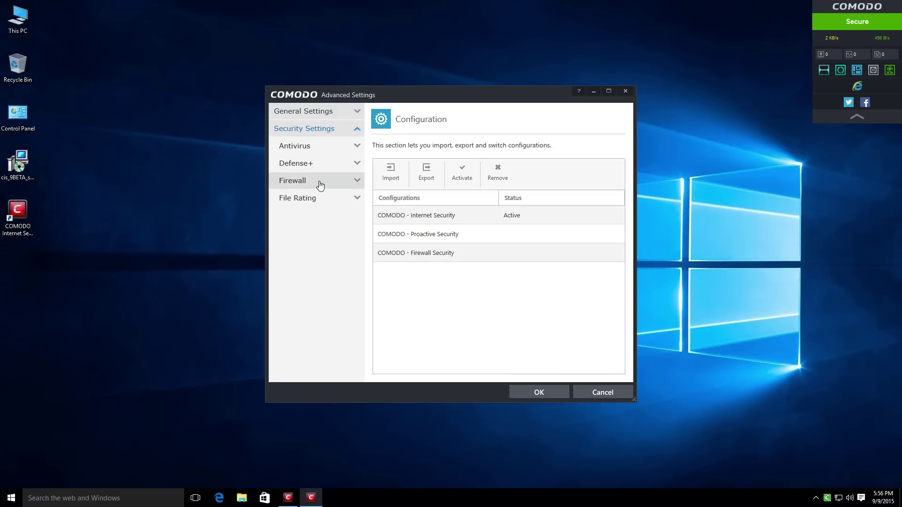
pyautogui.click(316, 165)
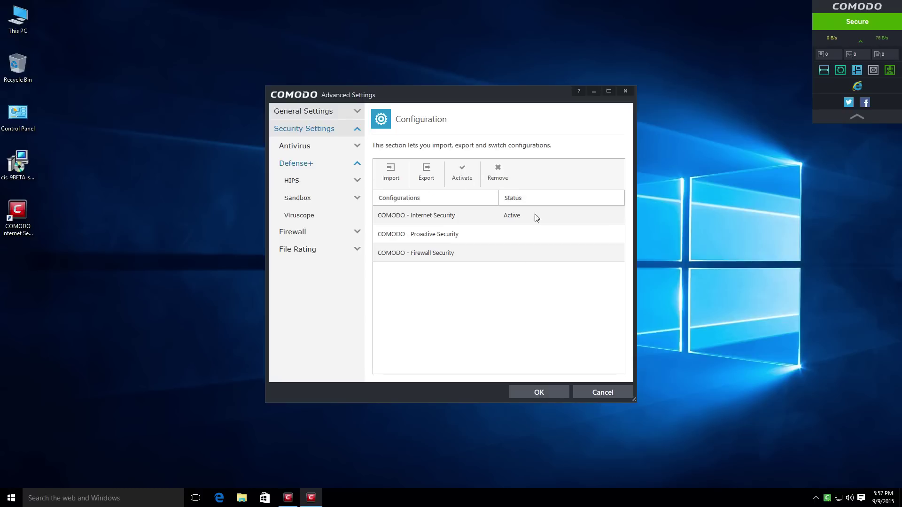
# Expand HIPS and Sandbox in Advanced Settings and show the Auto-Sandbox rules page
pyautogui.click(317, 182)
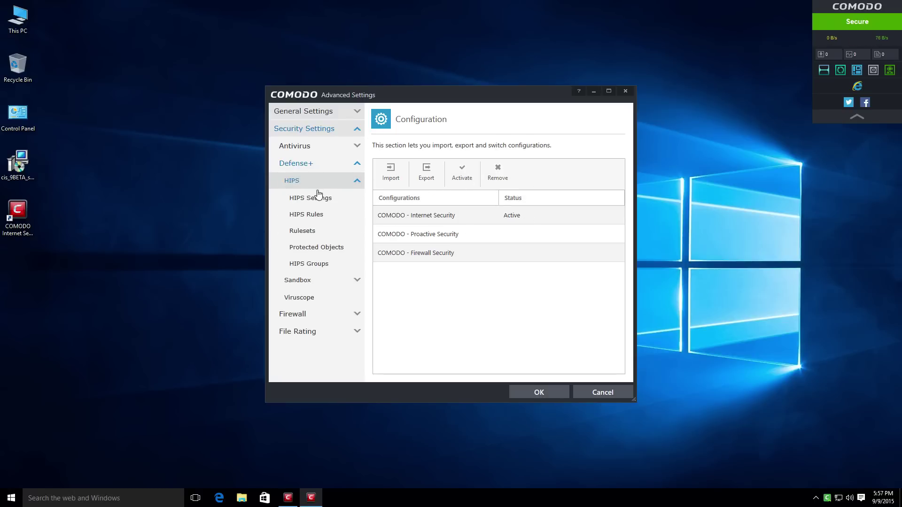
pyautogui.click(323, 203)
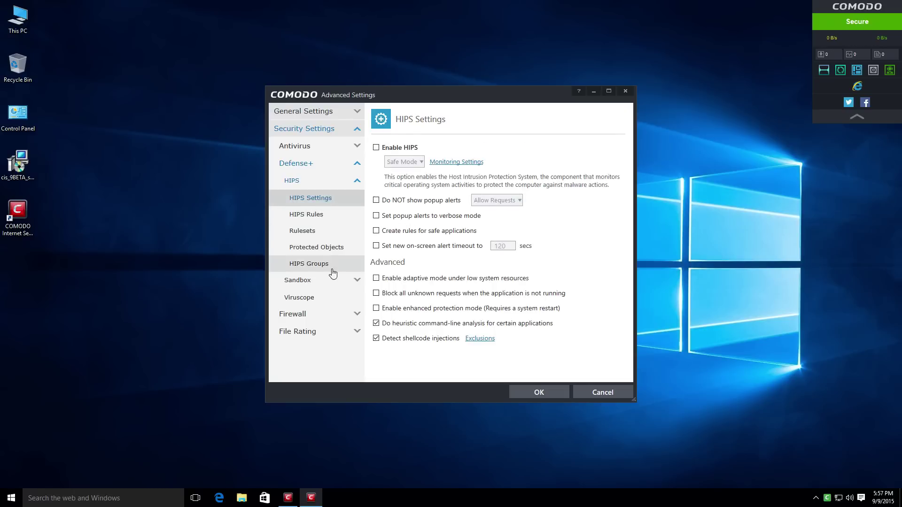
pyautogui.click(322, 279)
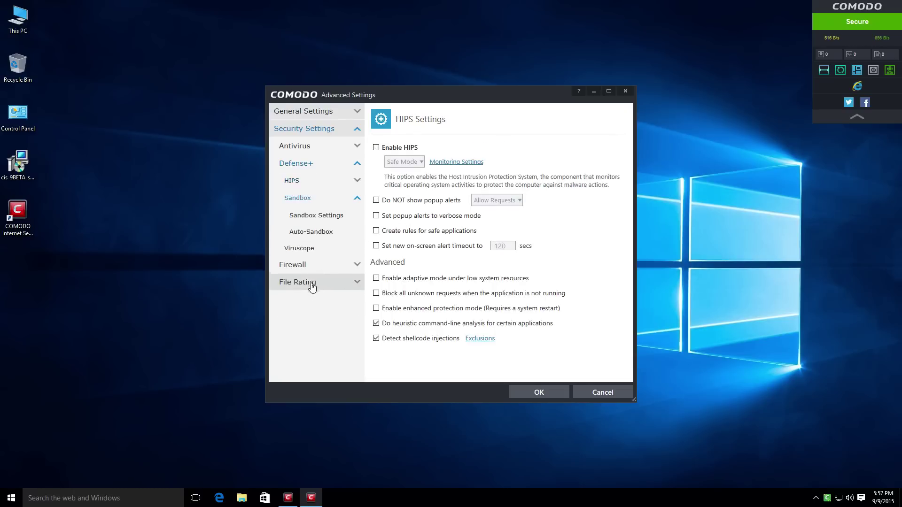
pyautogui.click(312, 232)
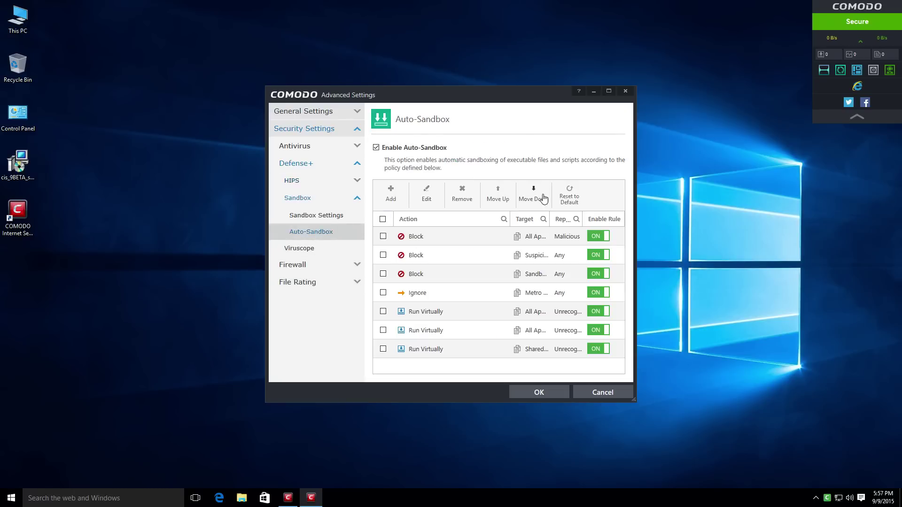
# Preview the new auto-sandbox rule dialog, close it, and dismiss the select-an-item warning from Edit
pyautogui.click(390, 195)
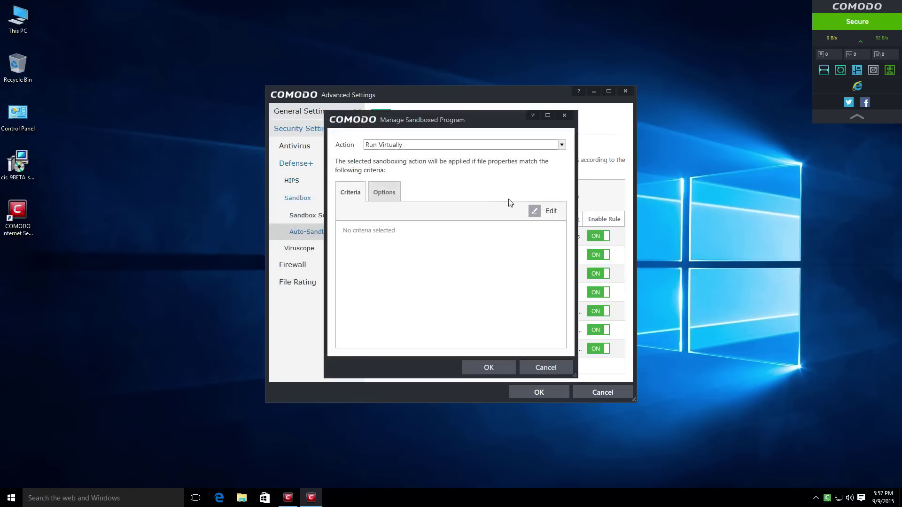
pyautogui.click(384, 193)
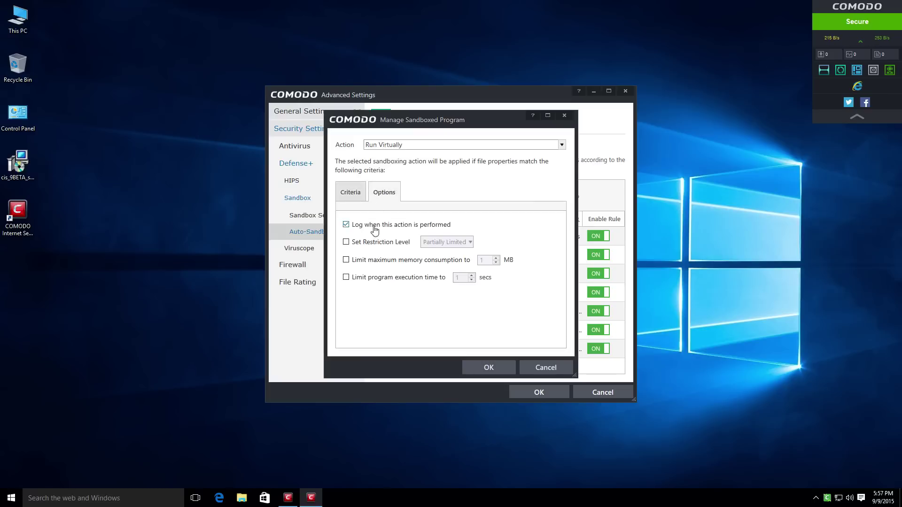
pyautogui.click(559, 117)
pyautogui.click(429, 193)
pyautogui.click(451, 267)
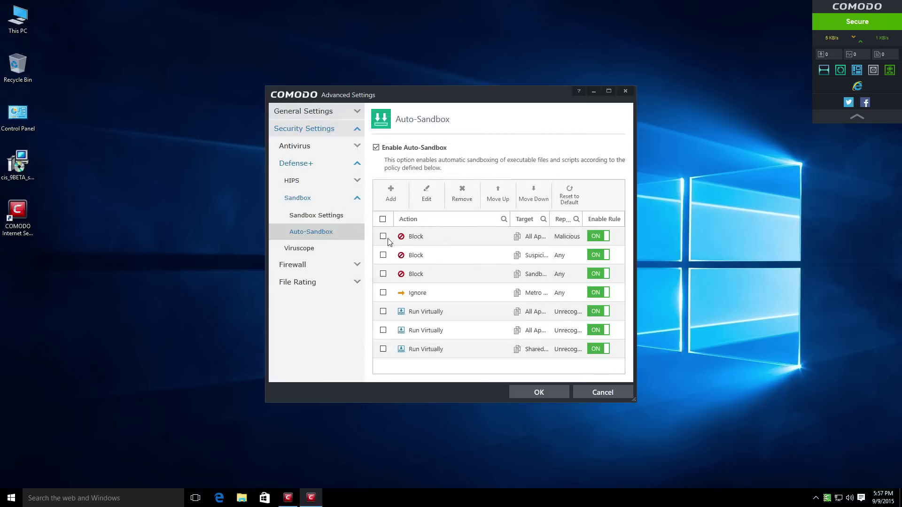
# Open the first Block rule for editing, cancel, and collapse the Sandbox categories
pyautogui.click(383, 237)
pyautogui.click(426, 195)
pyautogui.click(544, 370)
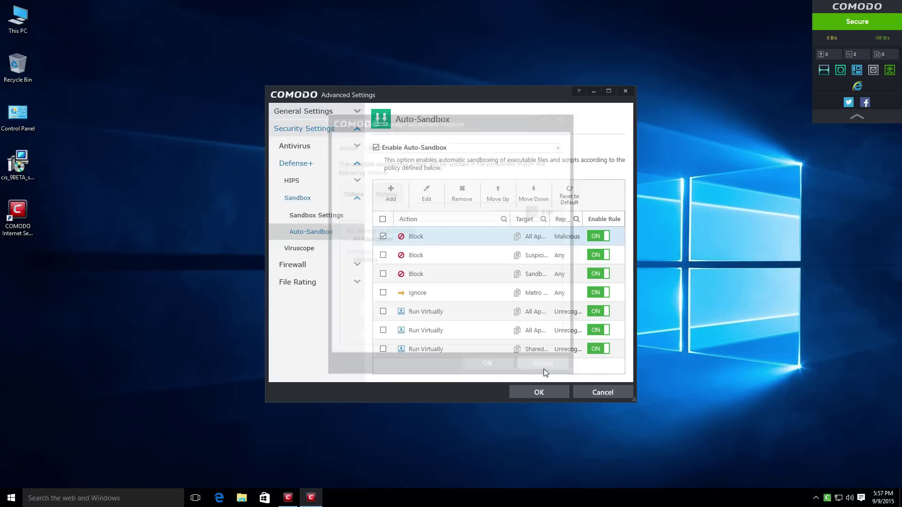
pyautogui.click(292, 200)
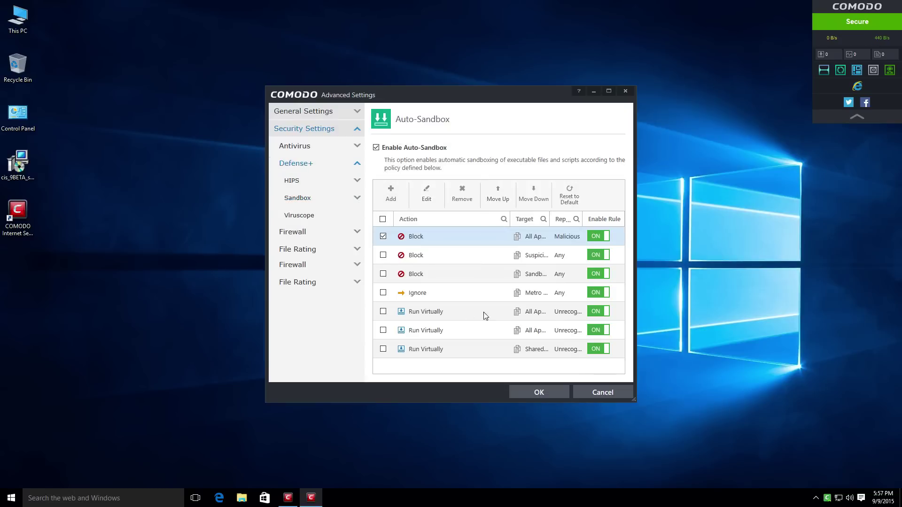
# Cancel Advanced Settings to return to the main window showing Secure
pyautogui.click(603, 392)
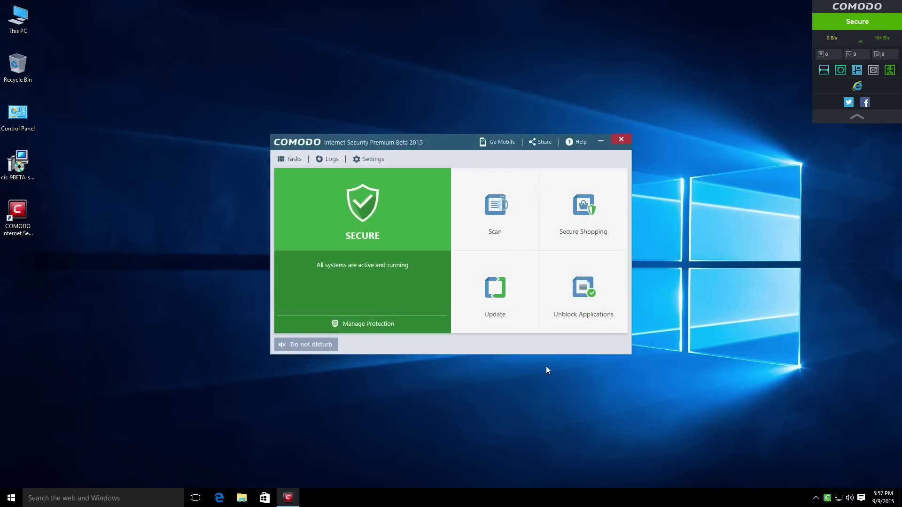